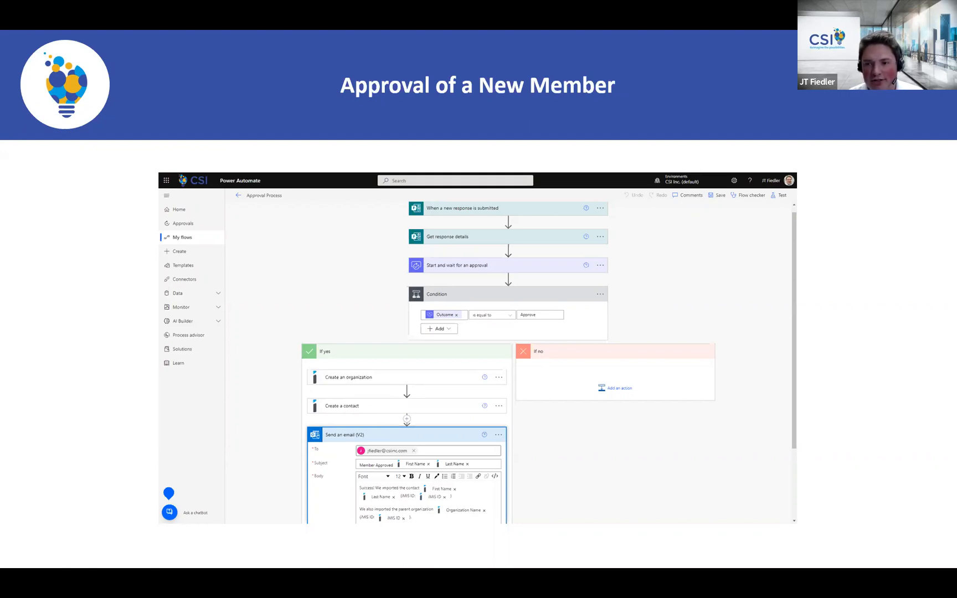
key(Right)
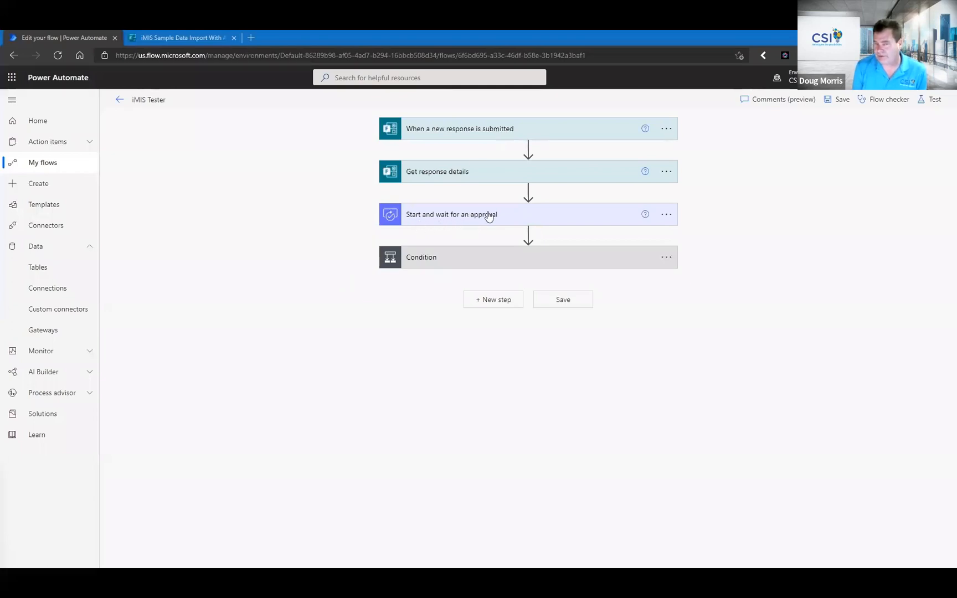
Expand the condition and its Create an organization and Create a person actions to examine their field mappings.
click(421, 268)
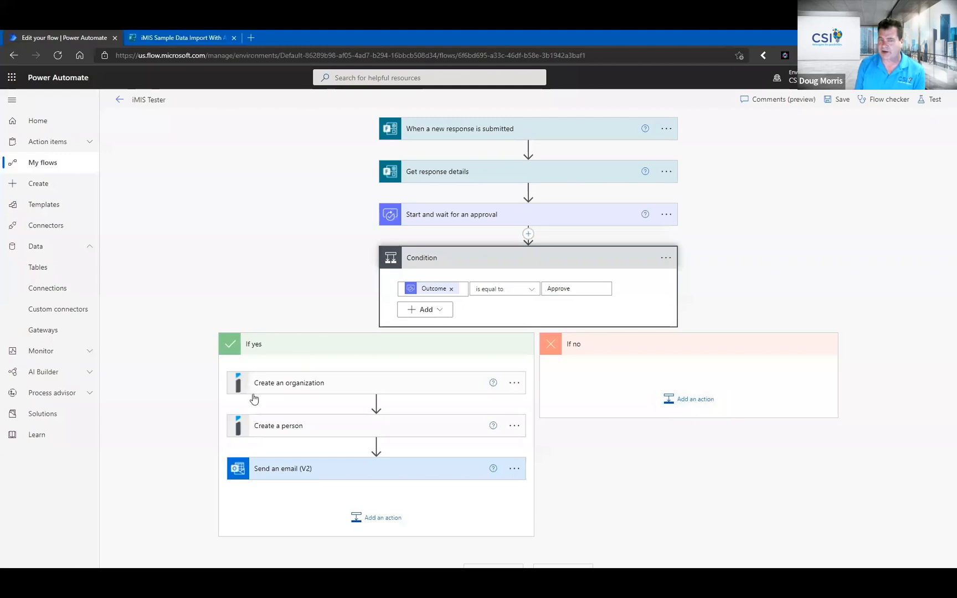
click(269, 387)
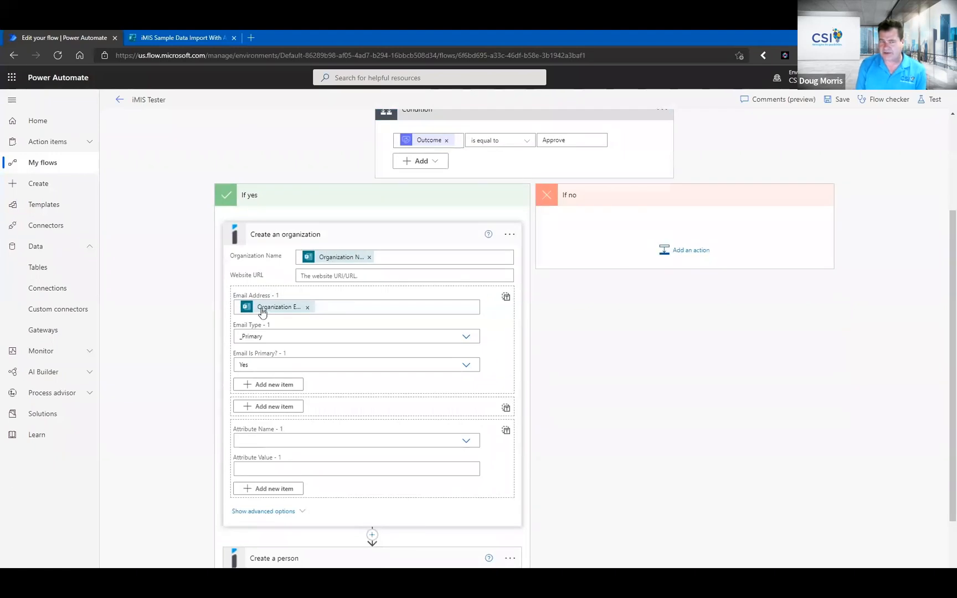
scroll(294, 324, down, 2)
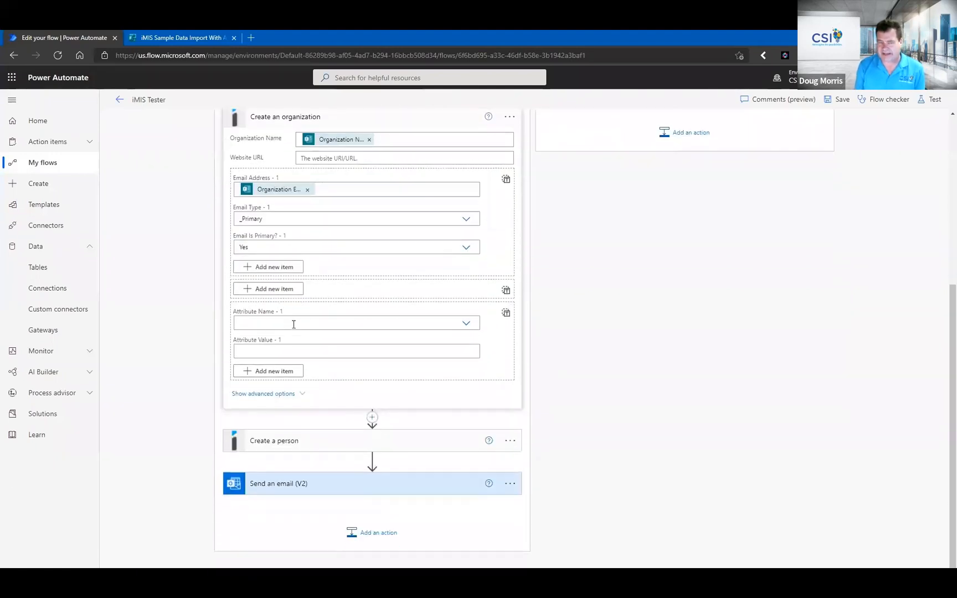
click(288, 441)
scroll(197, 426, down, 4)
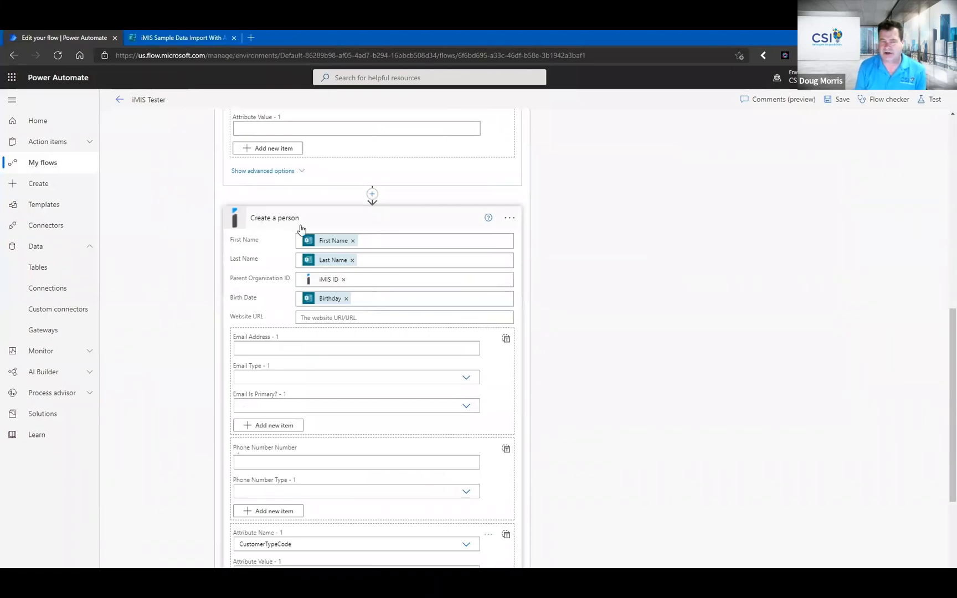
Clear the Parent Organization ID of the Create a person action and map it to the iMIS ID output of Create an organization.
click(343, 281)
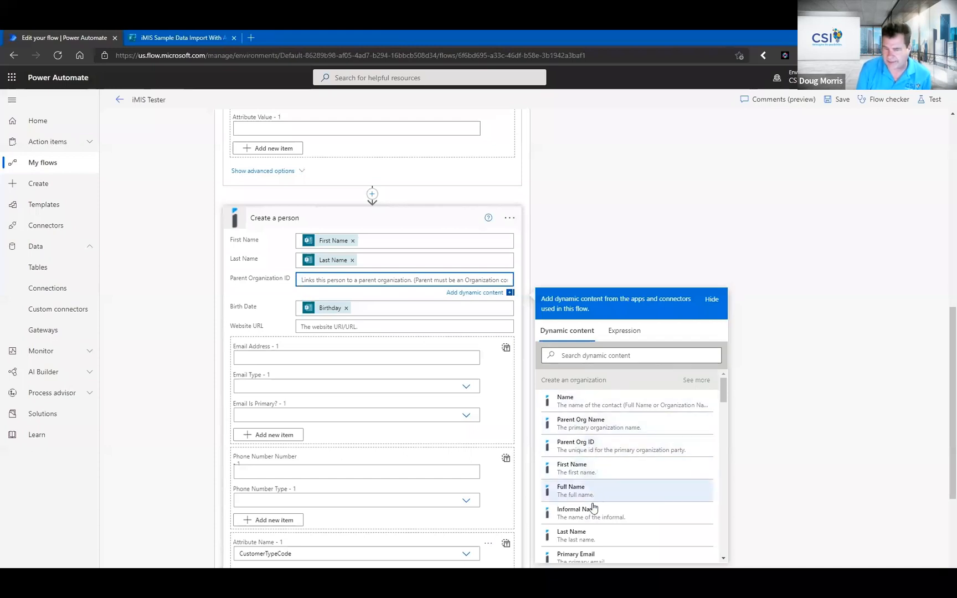
drag(571, 381, 610, 384)
click(585, 379)
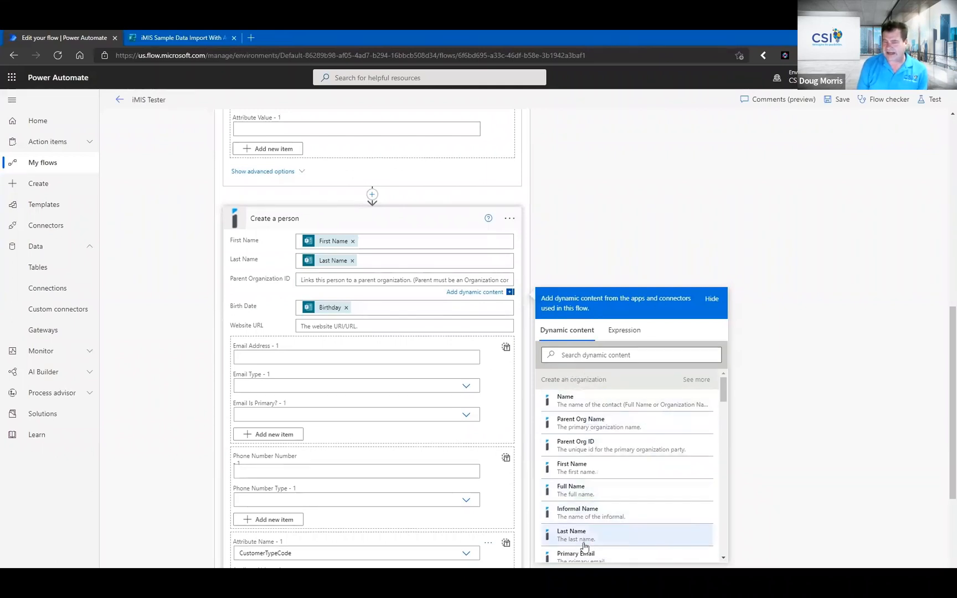
scroll(615, 502, down, 2)
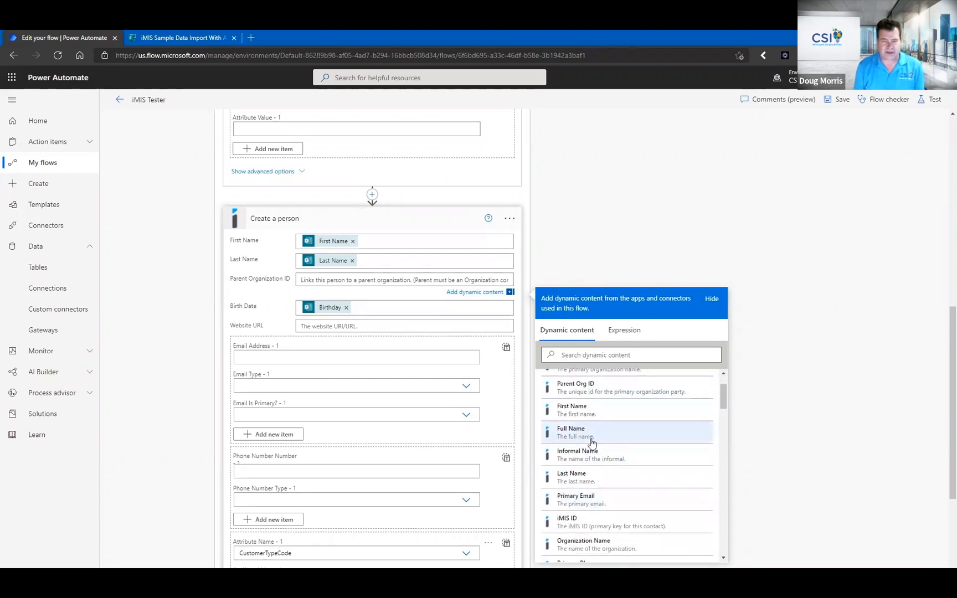
scroll(582, 440, down, 1)
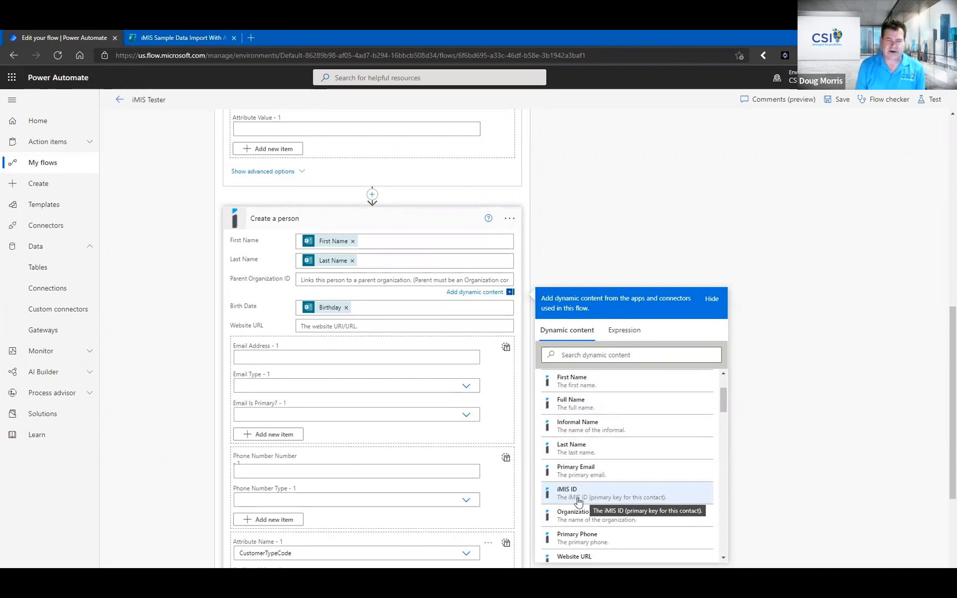
click(573, 497)
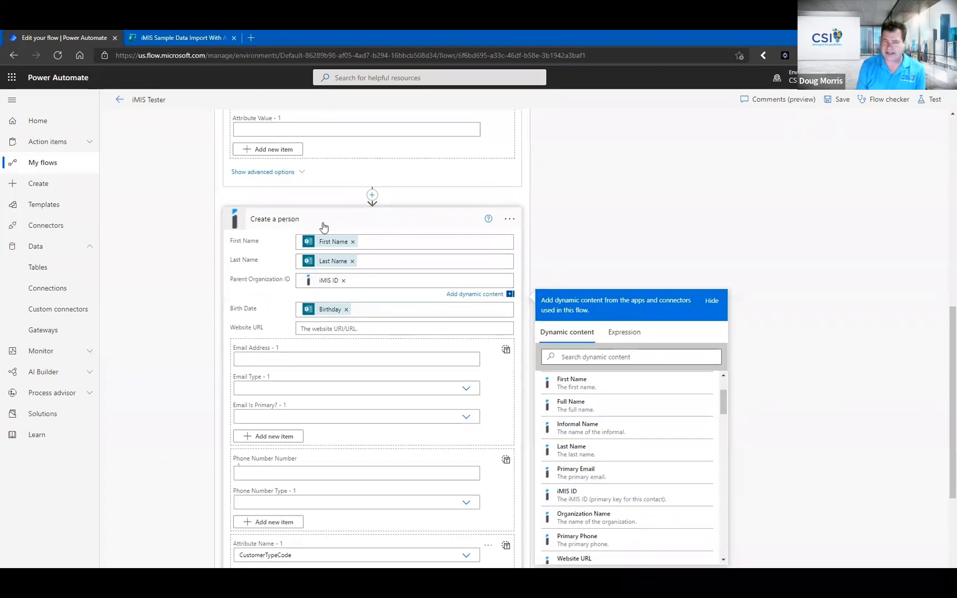
Collapse the Create a person and Create an organization actions in the If yes branch.
click(293, 221)
scroll(303, 260, up, 4)
click(303, 267)
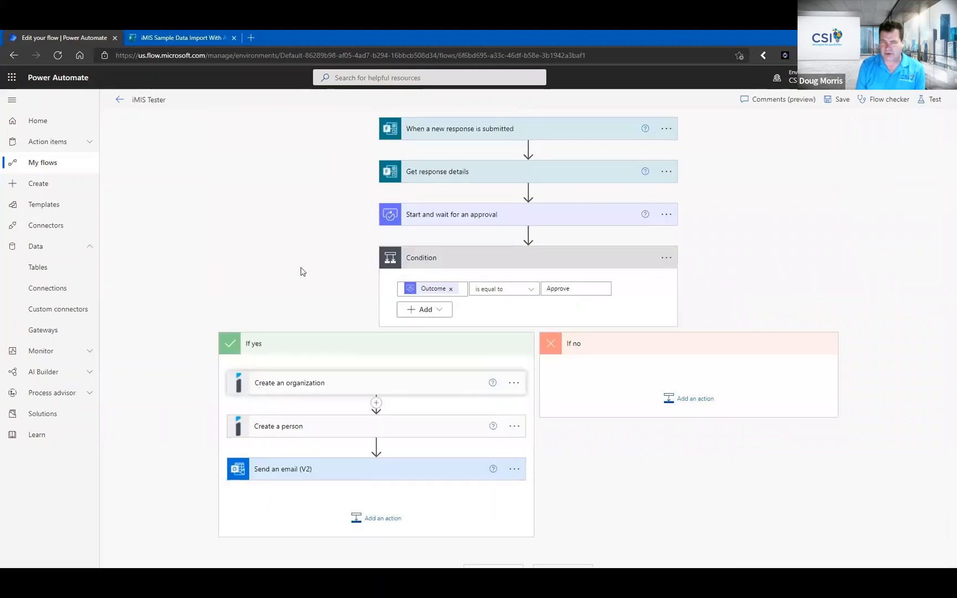
In the iMIS Sample Data Import With Approval form, enter Sample Organization as organization name and fill in the organization's email.
click(177, 43)
click(351, 241)
text(Sample Organization)
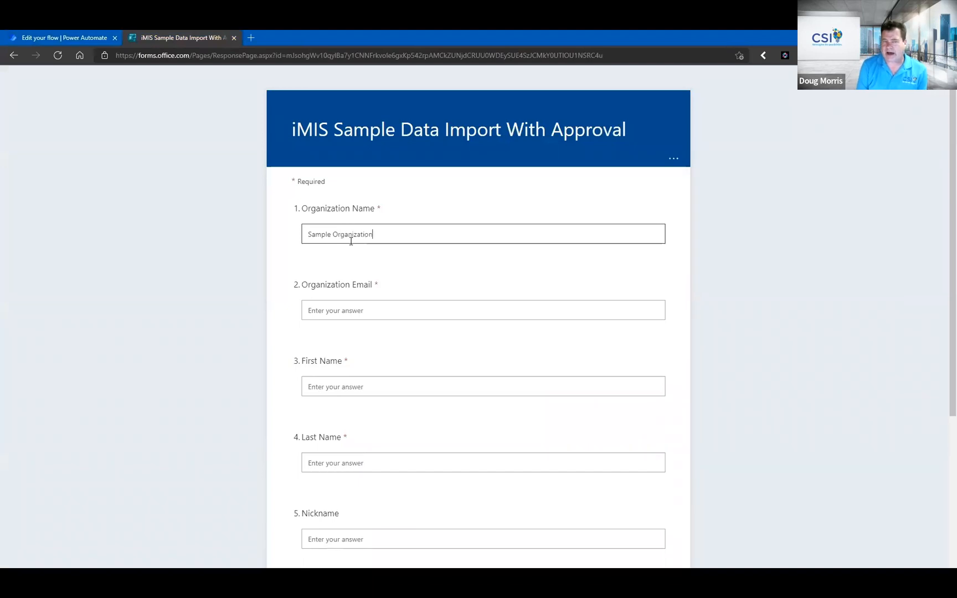
key(Tab)
text(s)
key(BackSpace)
text(sample@example.org)
Fill in the person's first name, last name and nickname in the form.
key(Tab)
text(Bob)
key(Tab)
text(McTester)
key(Tab)
text(B)
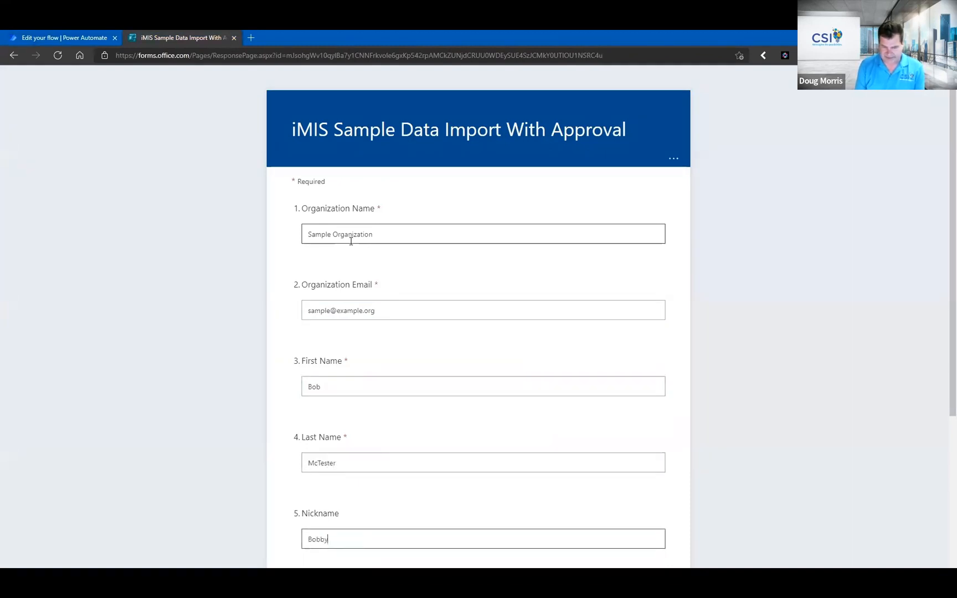
Set the form's join date to 12/1/2021.
scroll(354, 332, down, 4)
click(343, 377)
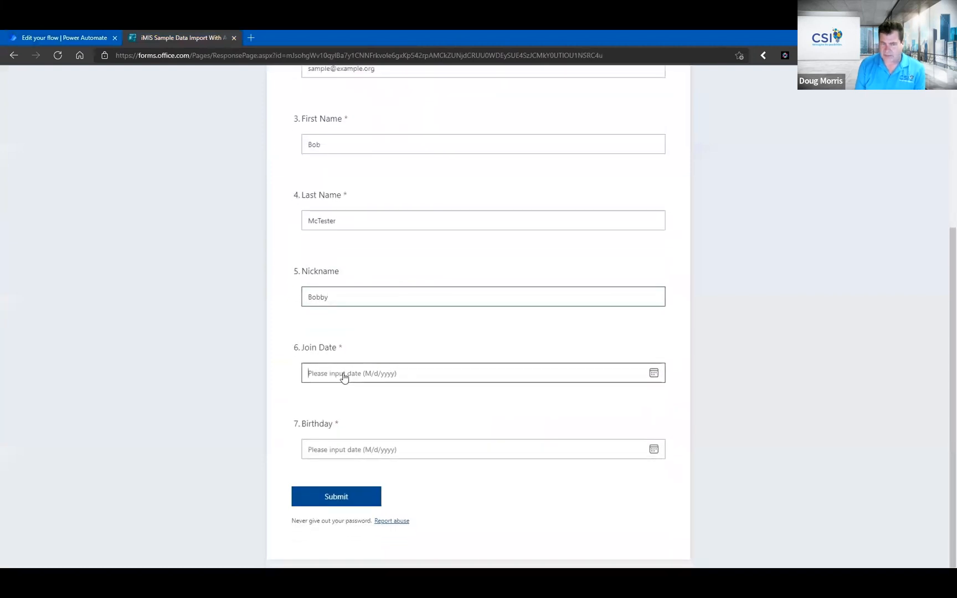
click(413, 426)
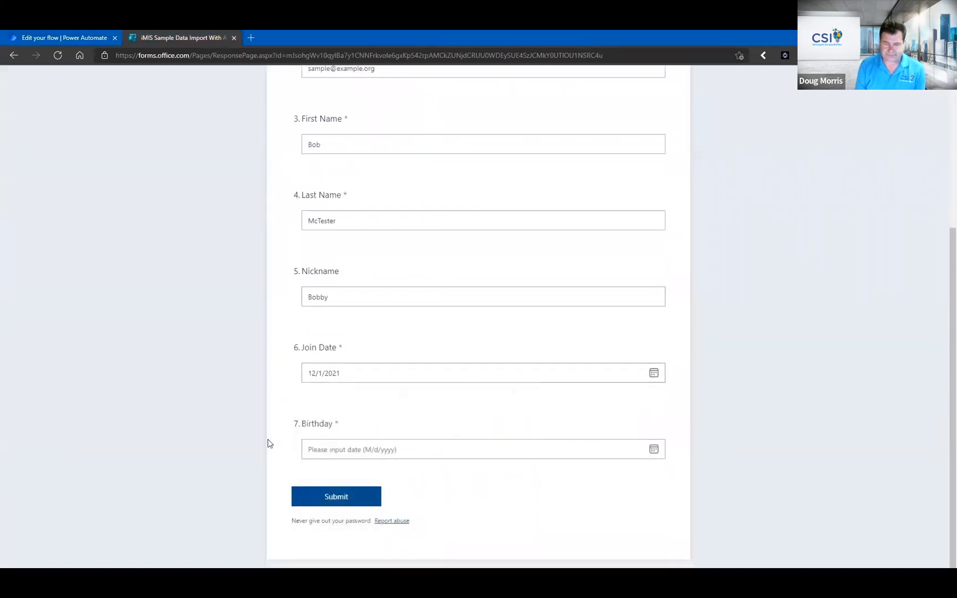
Choose the person's date of birth for the Birthday question and submit the form.
click(343, 450)
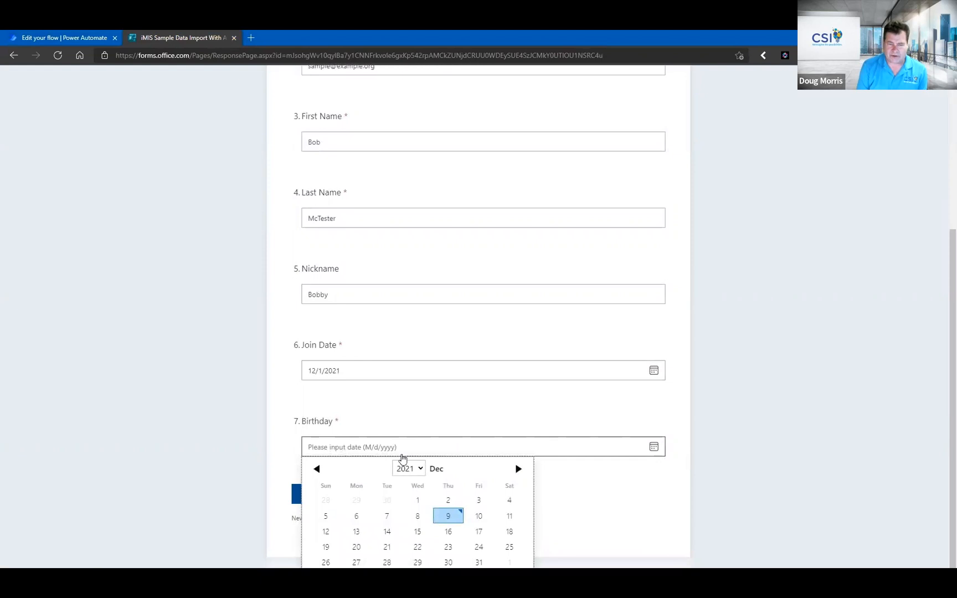
click(412, 471)
scroll(403, 282, up, 3)
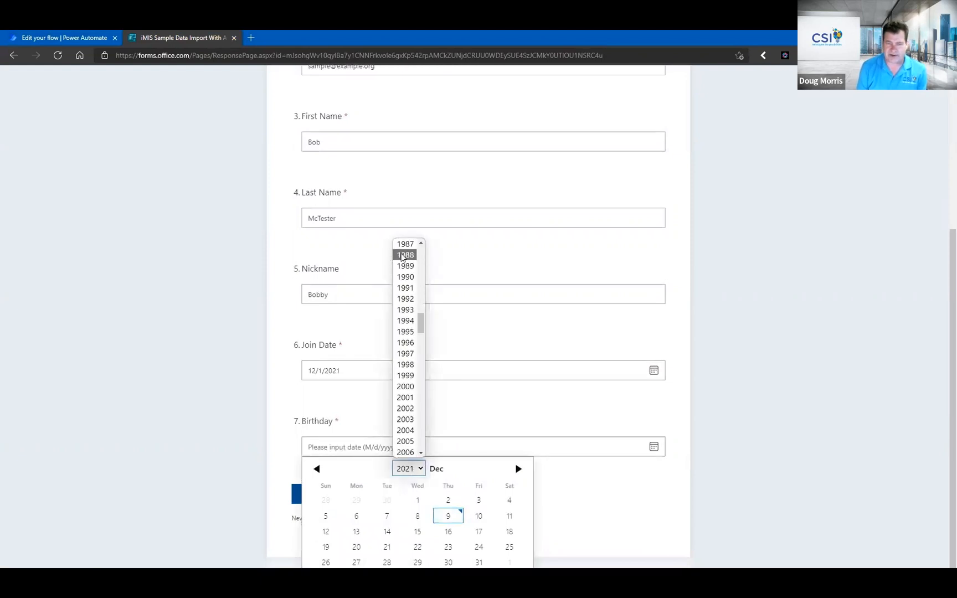
click(405, 257)
click(448, 504)
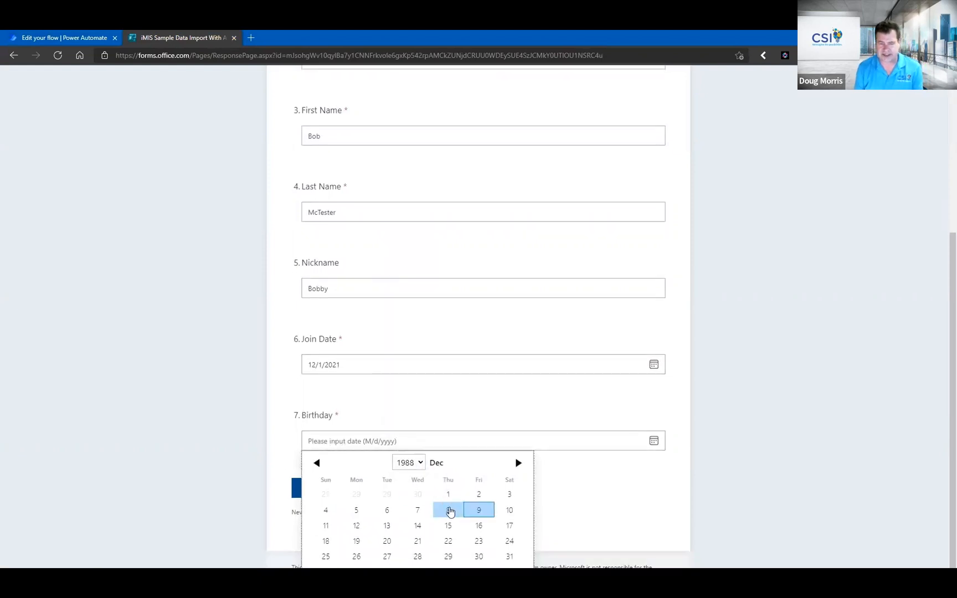
click(448, 510)
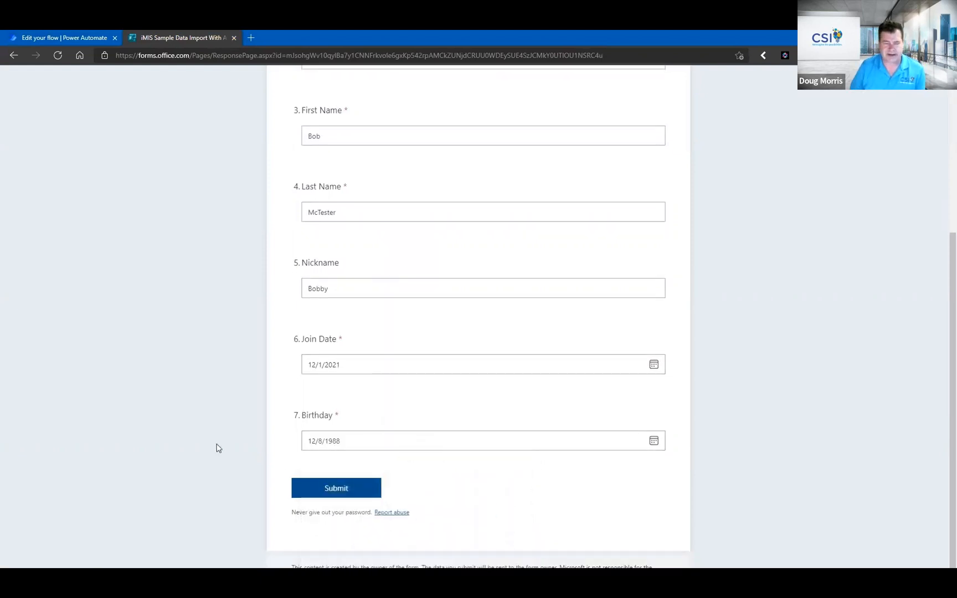
click(336, 492)
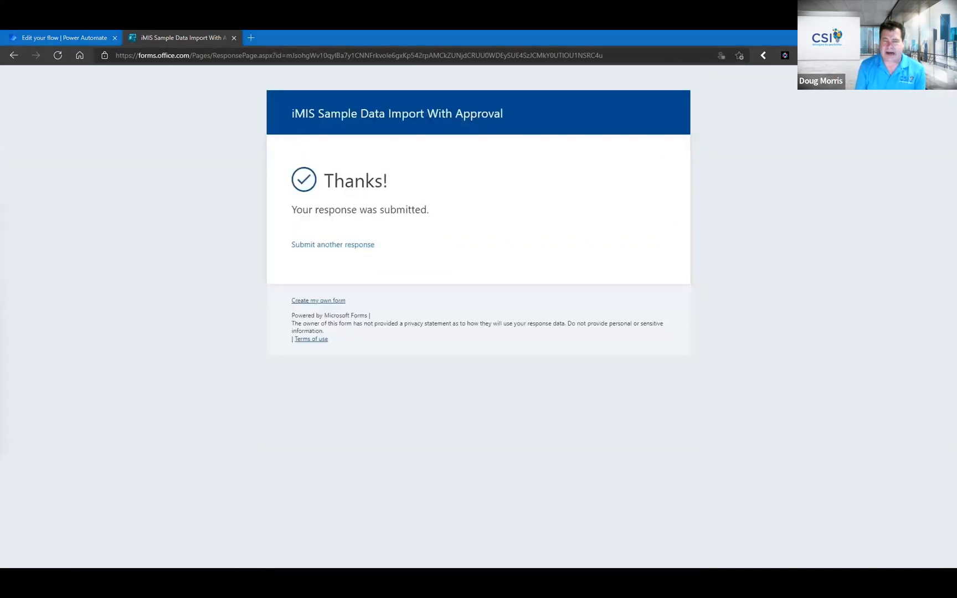
Switch to Teams Approvals, review the new record request for Sample Organization, and approve it.
drag(0, 85, 281, 122)
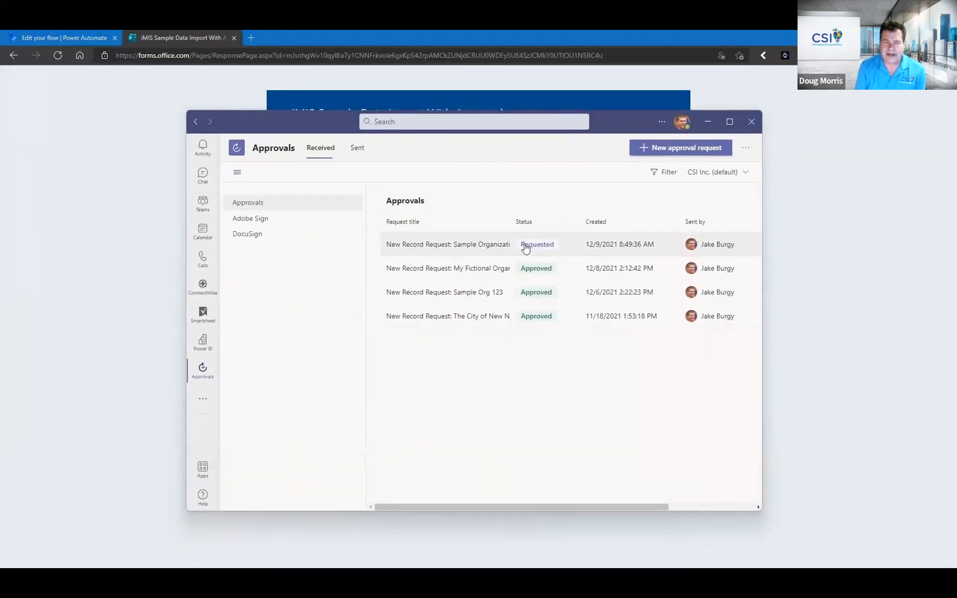
click(473, 255)
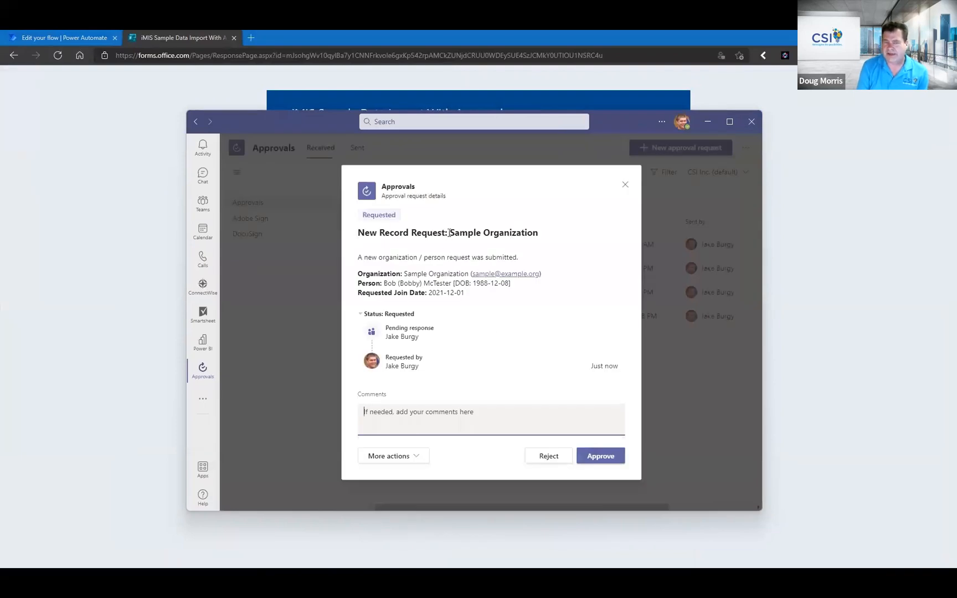
drag(451, 232, 552, 237)
drag(383, 283, 459, 283)
click(463, 297)
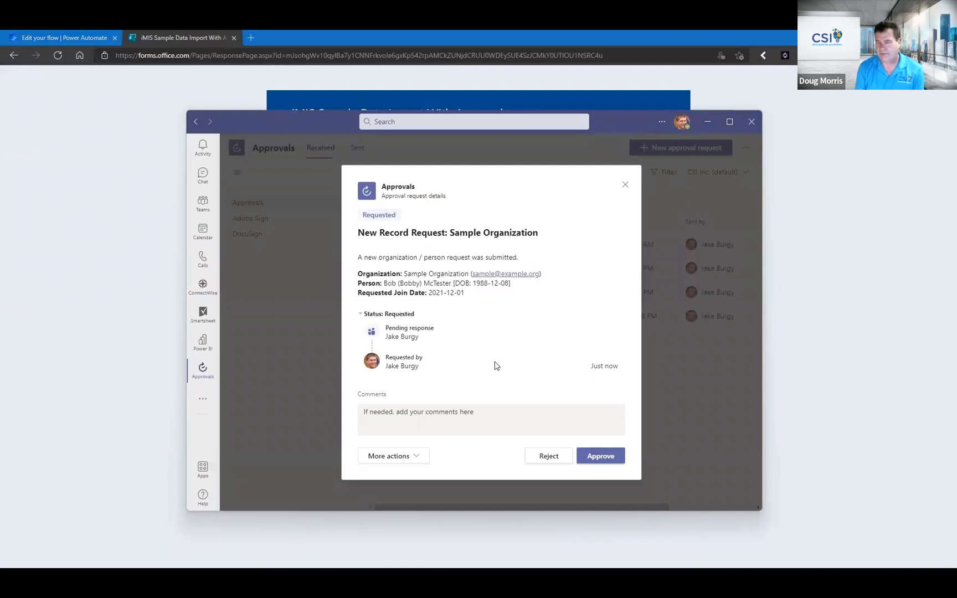
click(606, 460)
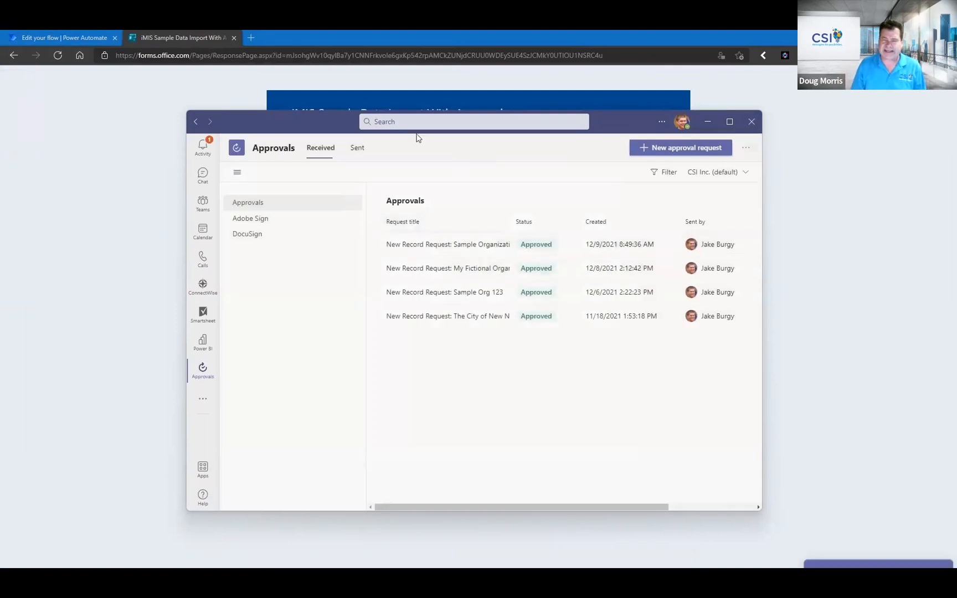
Set Teams aside, bring up the import confirmation email in Outlook, and open the imported contact's iMIS record from its link.
drag(325, 128, 0, 115)
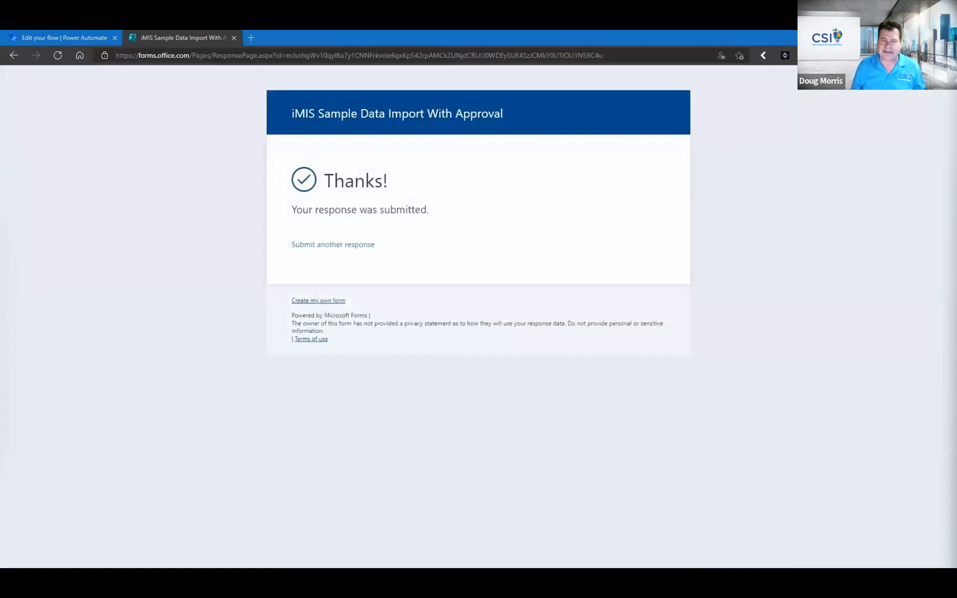
drag(956, 94, 477, 88)
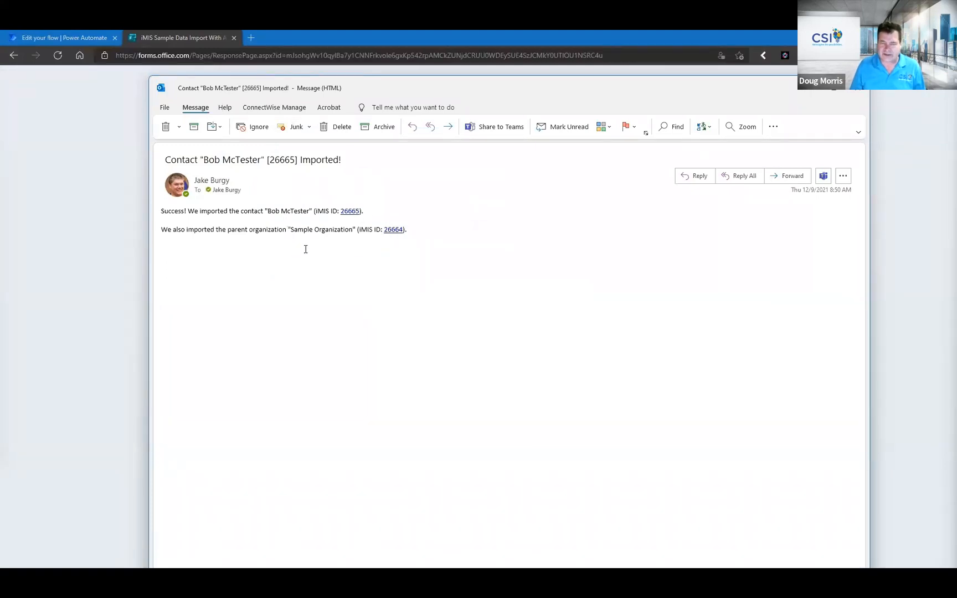
click(351, 212)
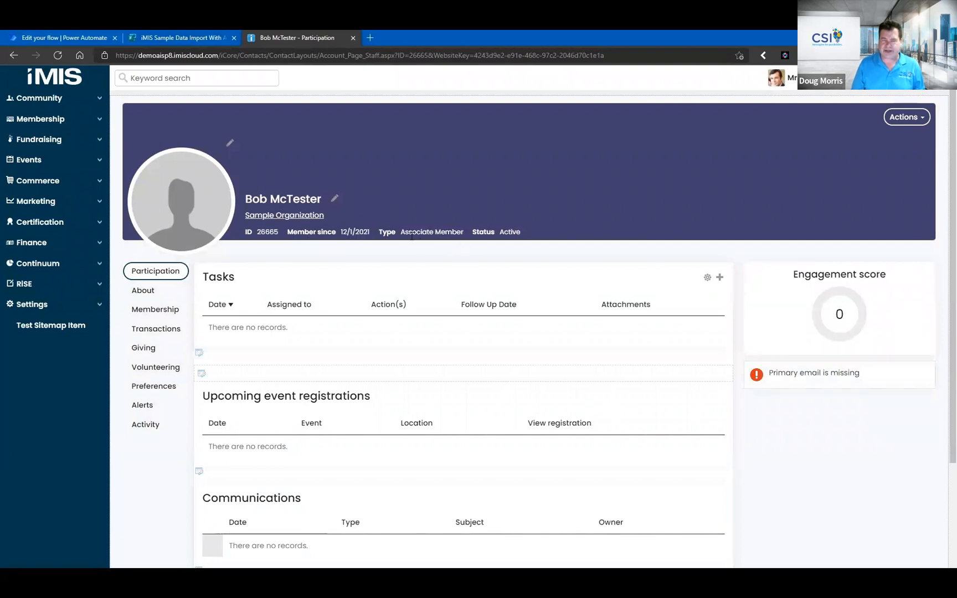
View the parent organization's iMIS record from the contact profile, return to the contact, and switch back to the Power Automate flow.
click(270, 220)
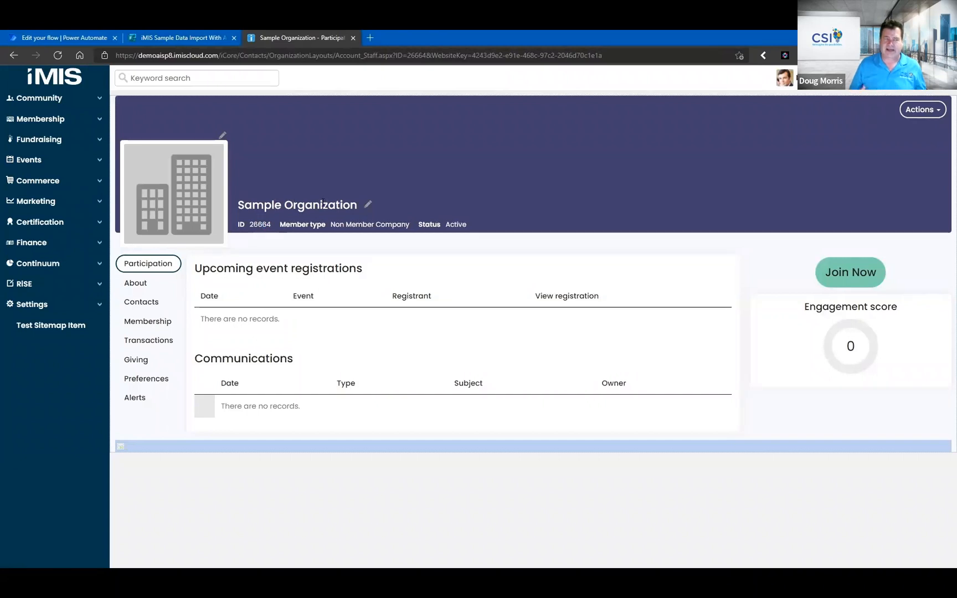
key(alt+Left)
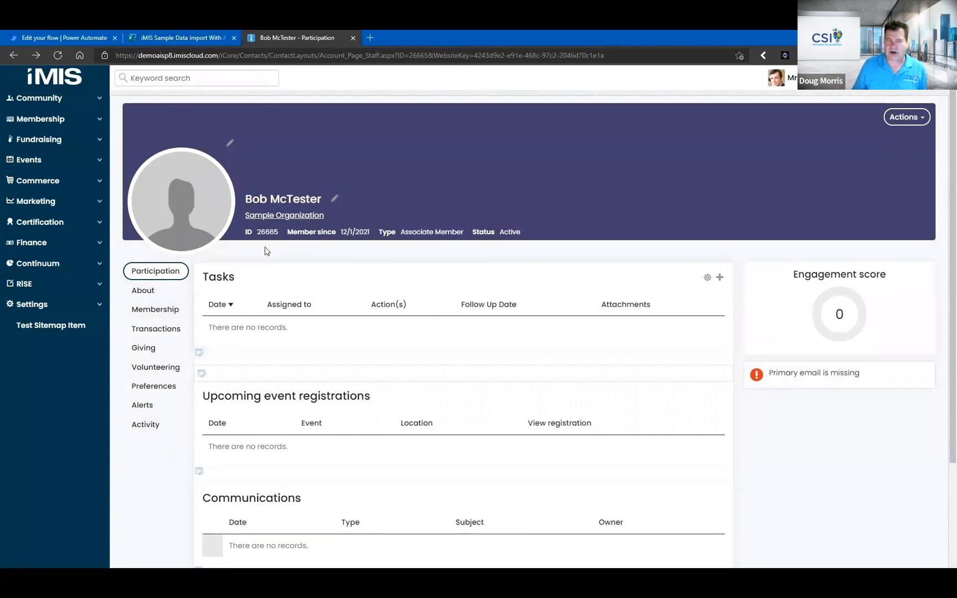
click(62, 36)
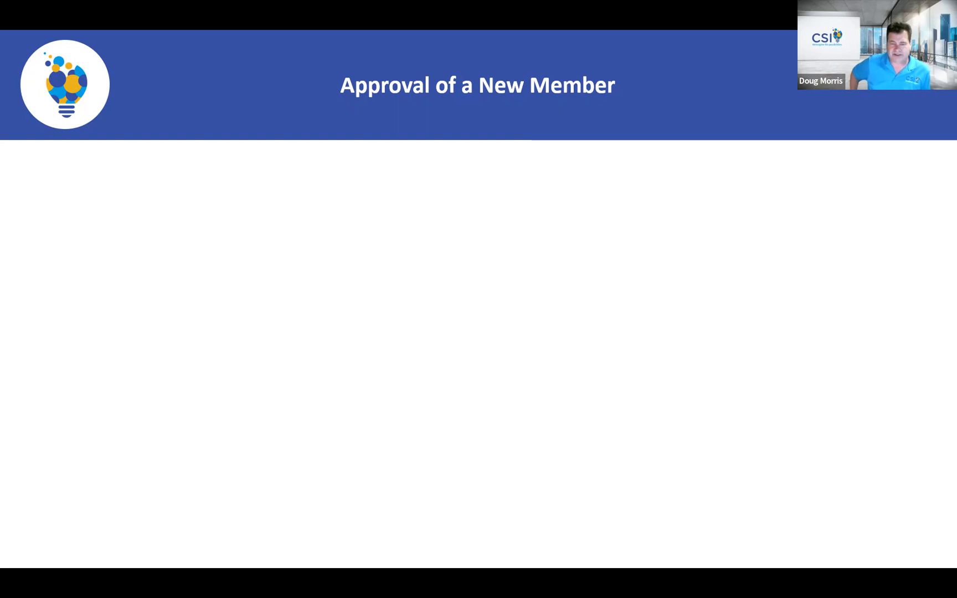
key(Right)
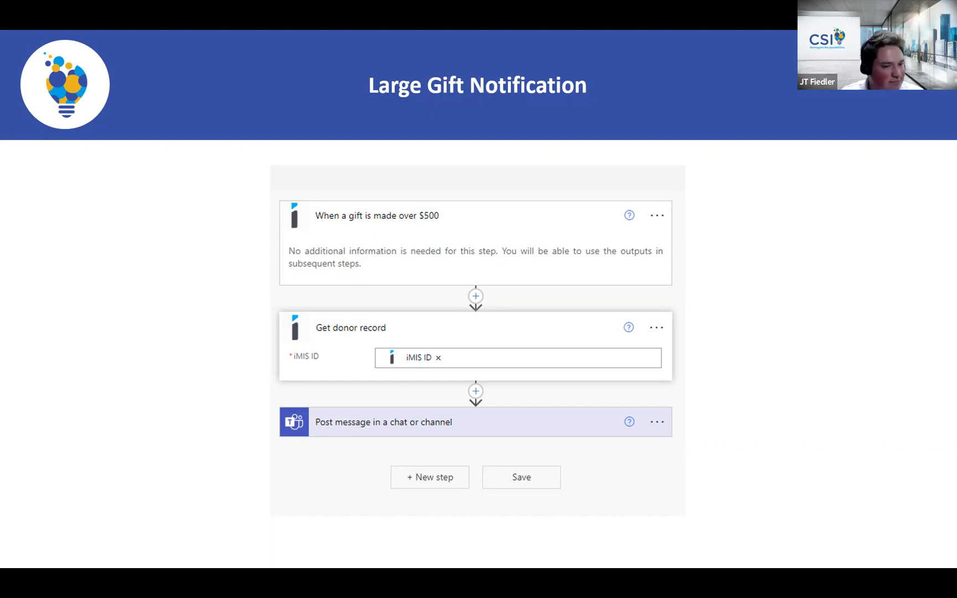
key(Right)
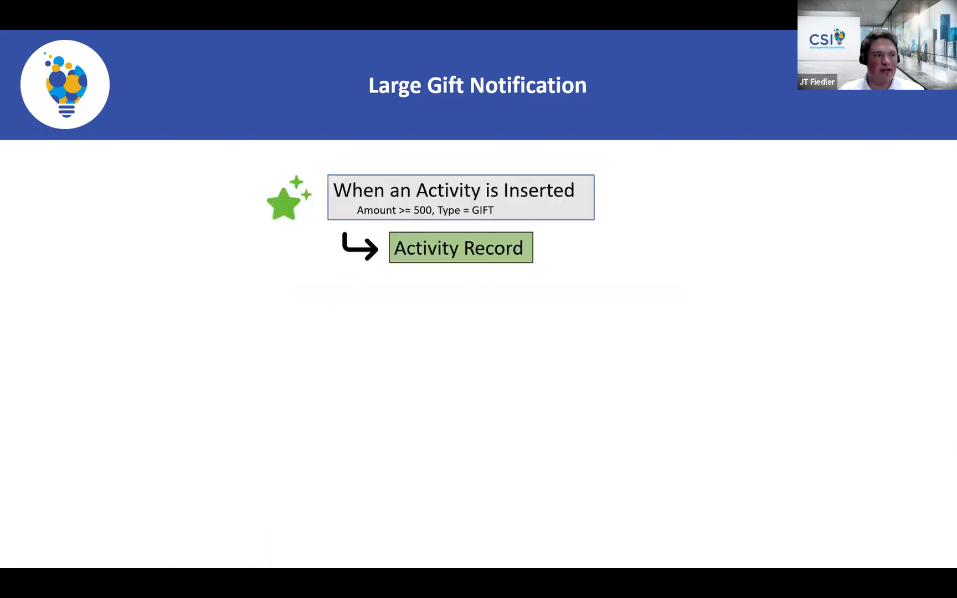